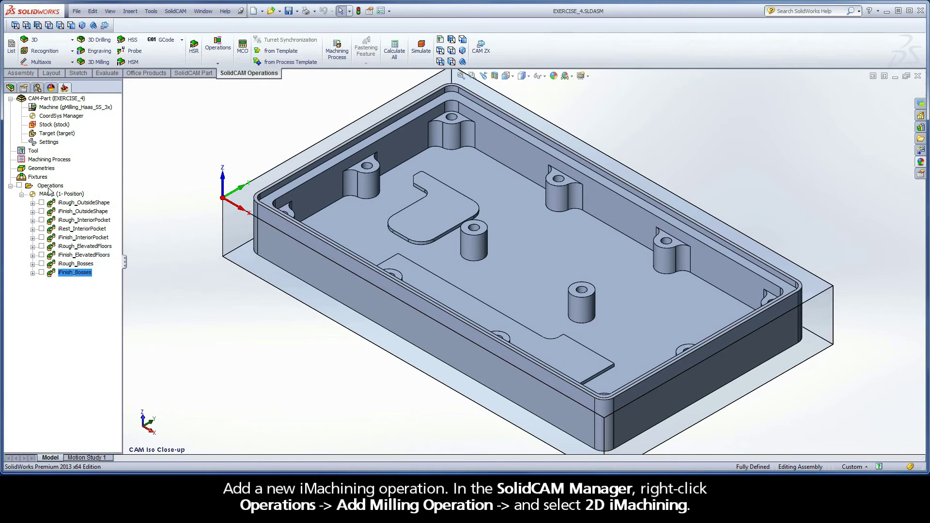
Add a 2D iMachining milling operation from the Operations context menu in SolidCAM Manager
{"action": "right_click", "coordinate": [49, 188]}
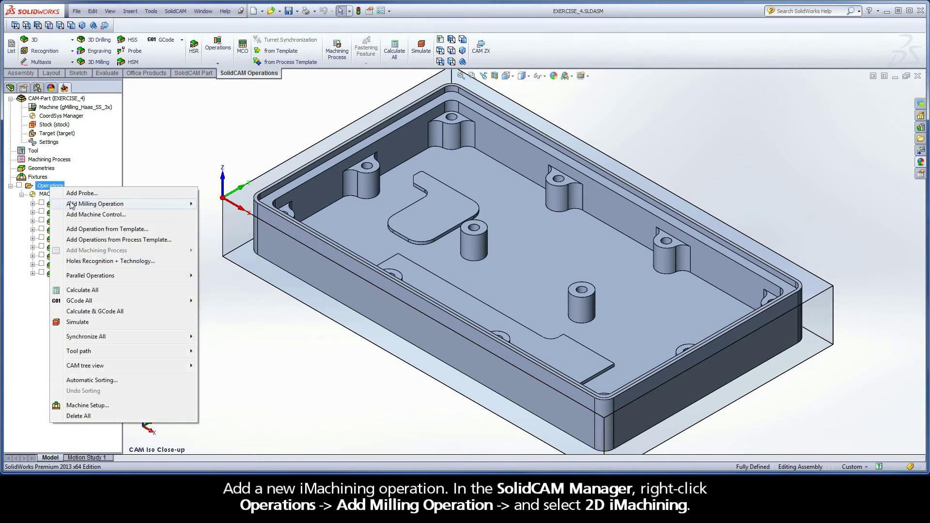
{"action": "mouse_move", "coordinate": [97, 207]}
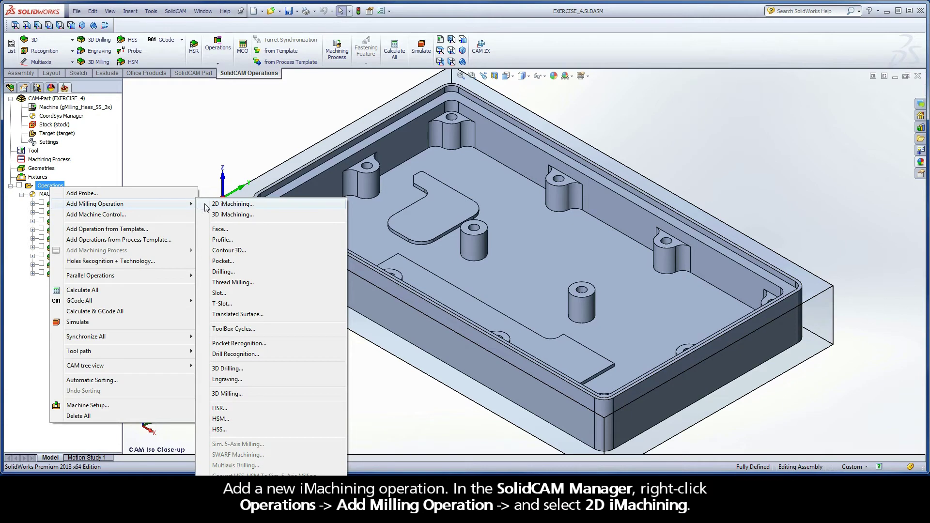
{"action": "left_click", "coordinate": [245, 205]}
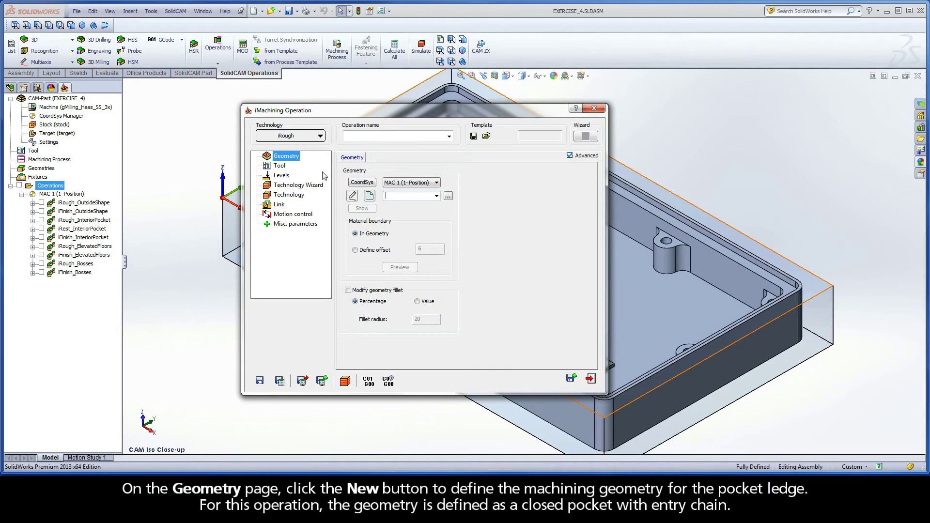
Create new geometry contour4 with an Auto-constant Z chain from the ledge's lower edge
{"action": "left_click", "coordinate": [369, 195]}
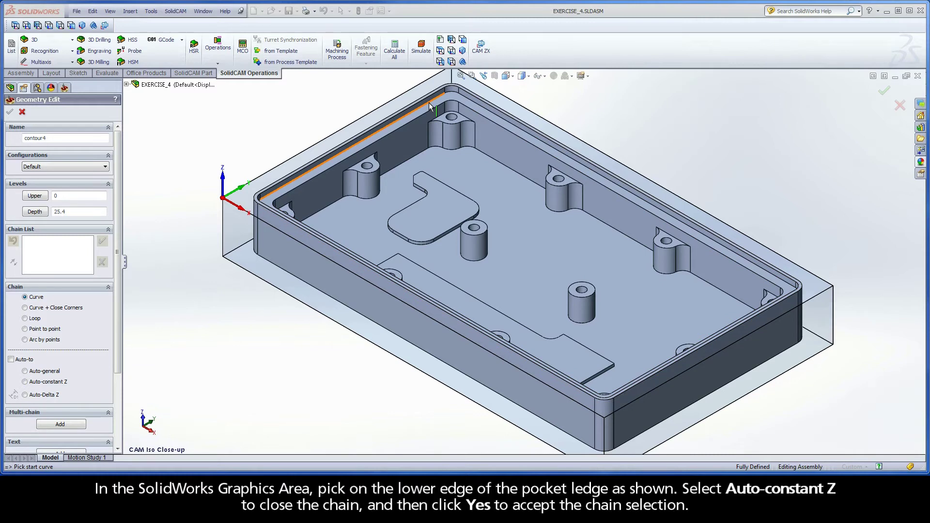
{"action": "left_click", "coordinate": [430, 106]}
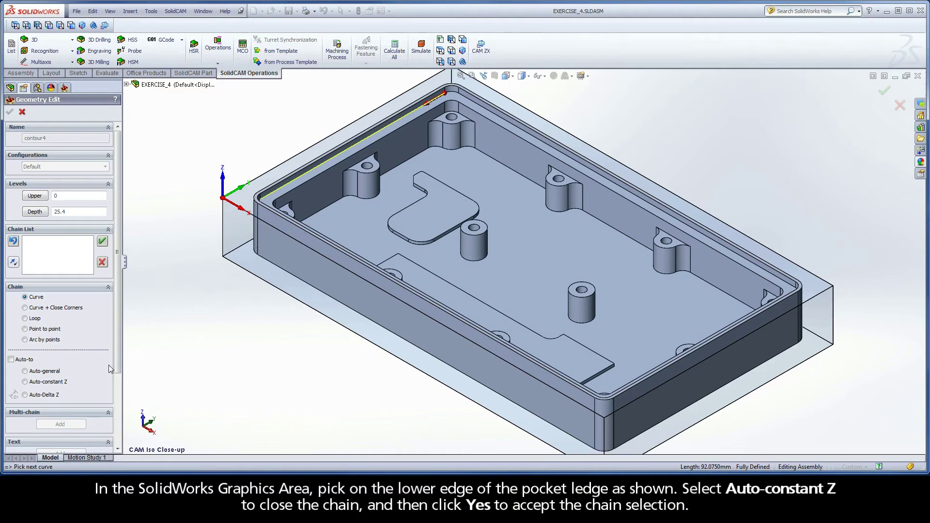
{"action": "left_click", "coordinate": [25, 382]}
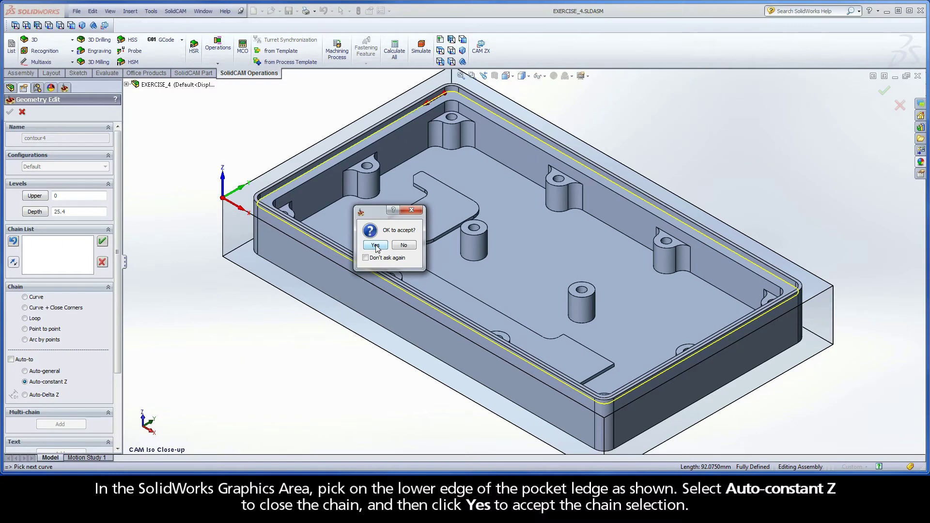
Accept the ledge chain and add a closed Auto-constant Z 2-Chain along the pocket wall's top edge
{"action": "left_click", "coordinate": [376, 244]}
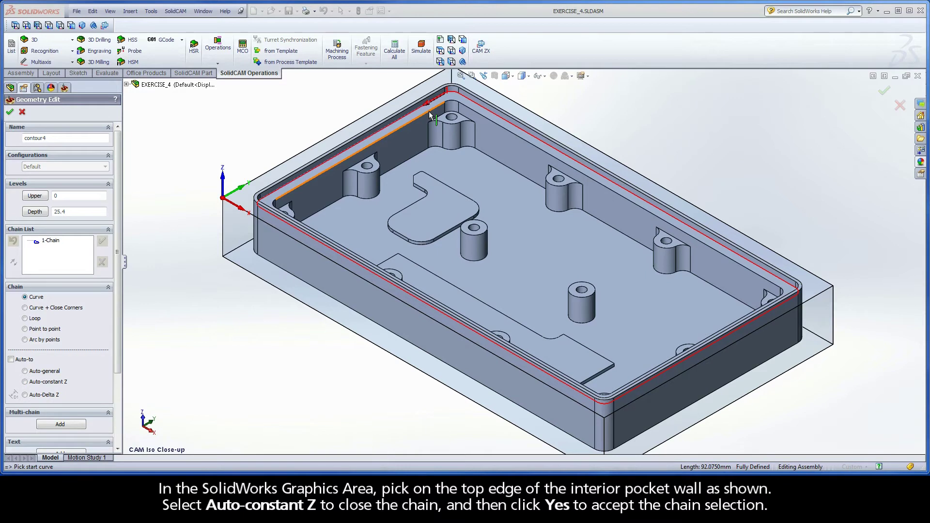
{"action": "left_click", "coordinate": [429, 111]}
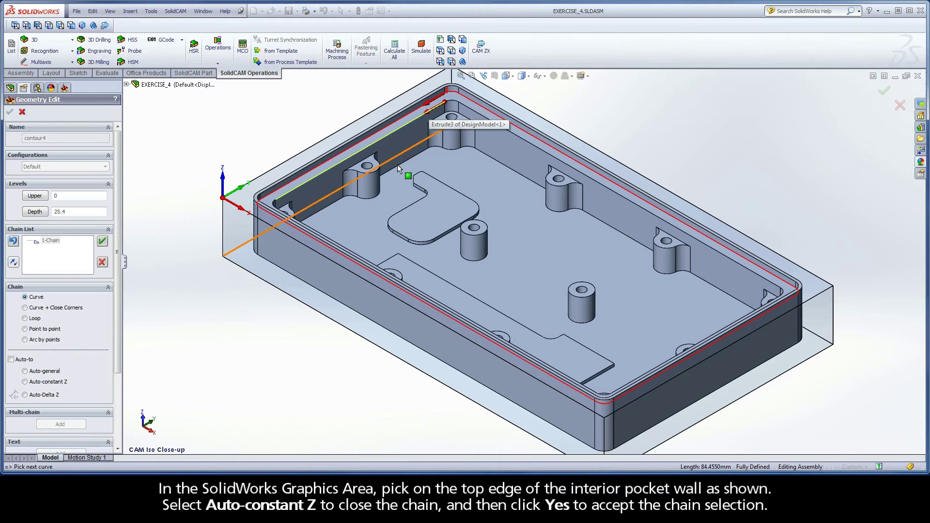
{"action": "left_click", "coordinate": [25, 381]}
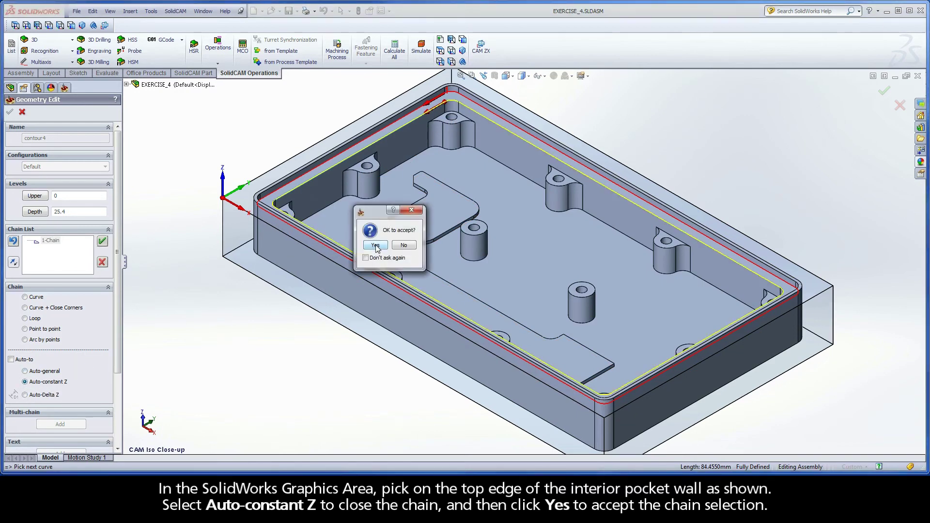
{"action": "left_click", "coordinate": [376, 246]}
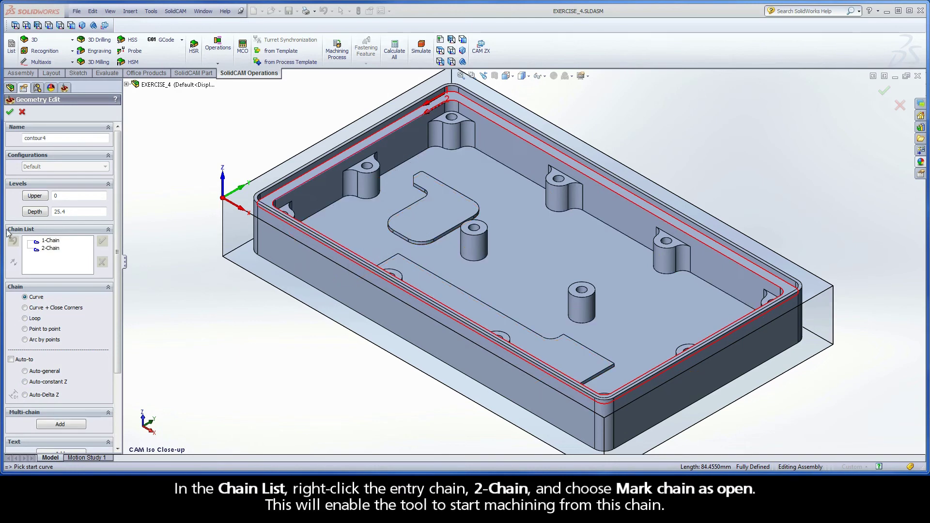
Mark 2-Chain as open and confirm contour4 as the operation's geometry
{"action": "right_click", "coordinate": [53, 249]}
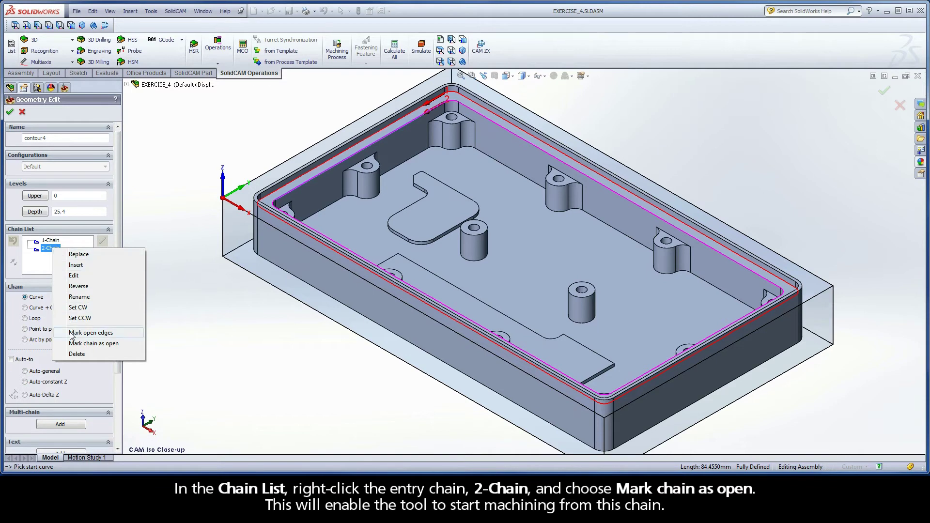
{"action": "left_click", "coordinate": [113, 345]}
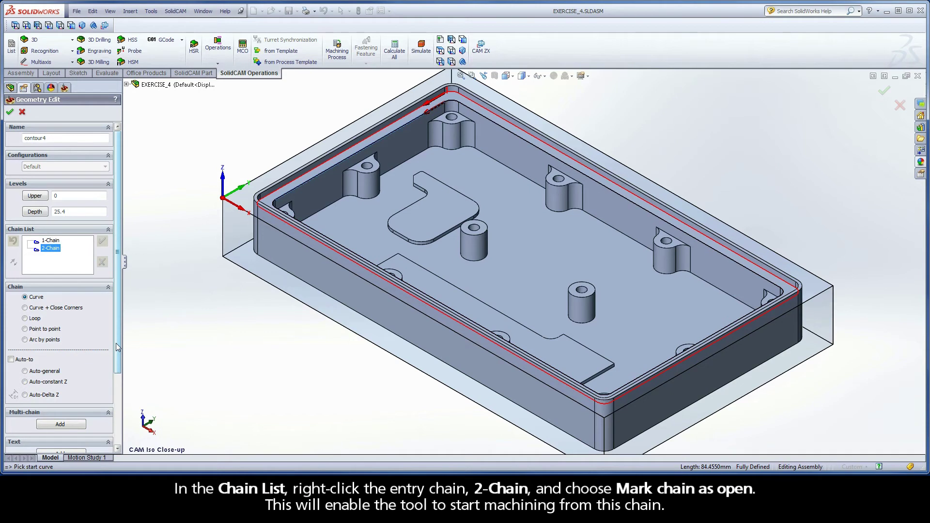
{"action": "left_click", "coordinate": [10, 113]}
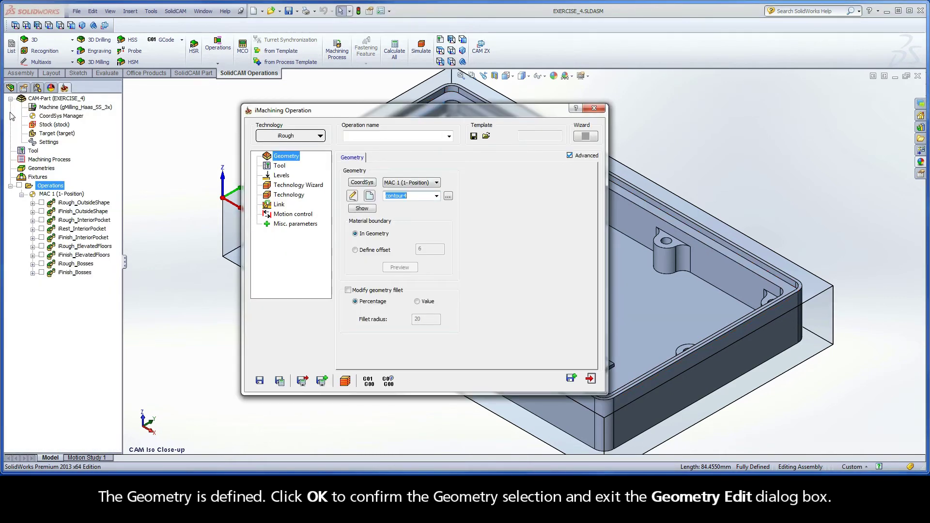
Assign Tool Number 2, the 6 mm end mill, from the Part Tool Table
{"action": "left_click", "coordinate": [280, 166]}
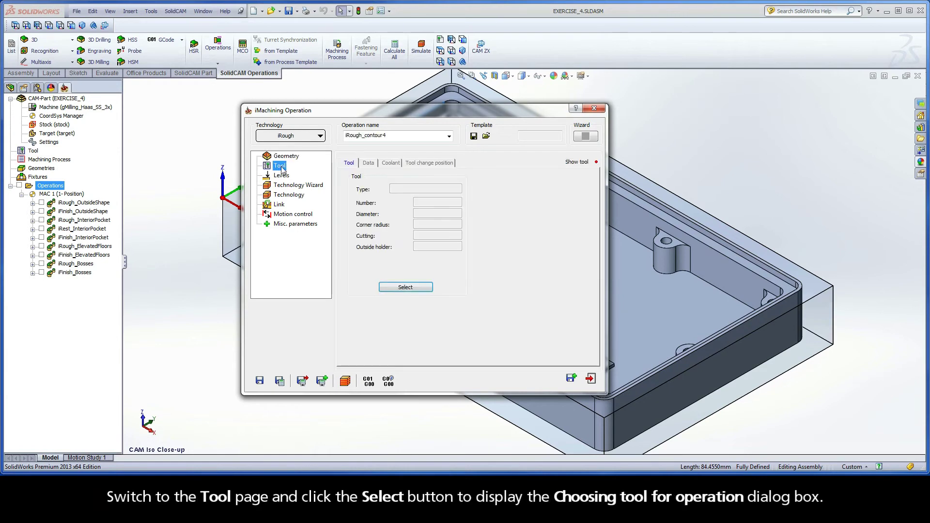
{"action": "left_click", "coordinate": [404, 286]}
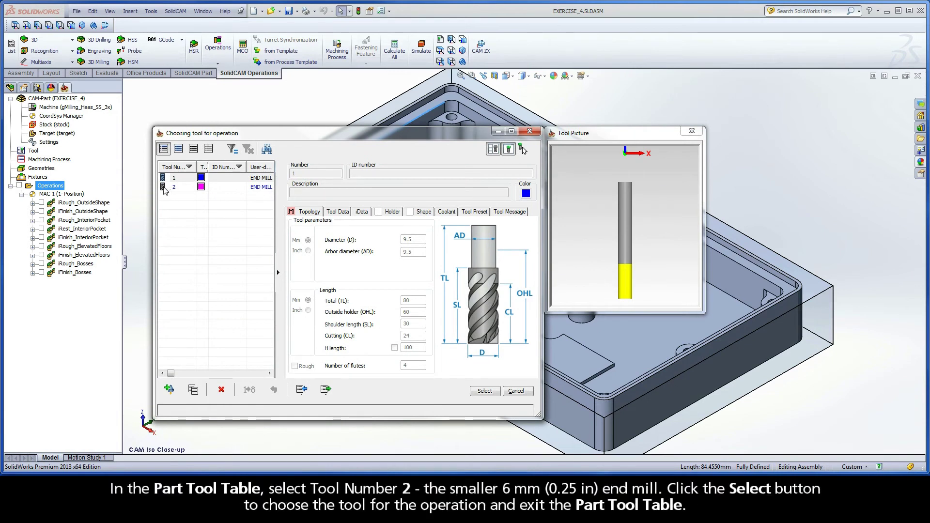
{"action": "left_click", "coordinate": [193, 189]}
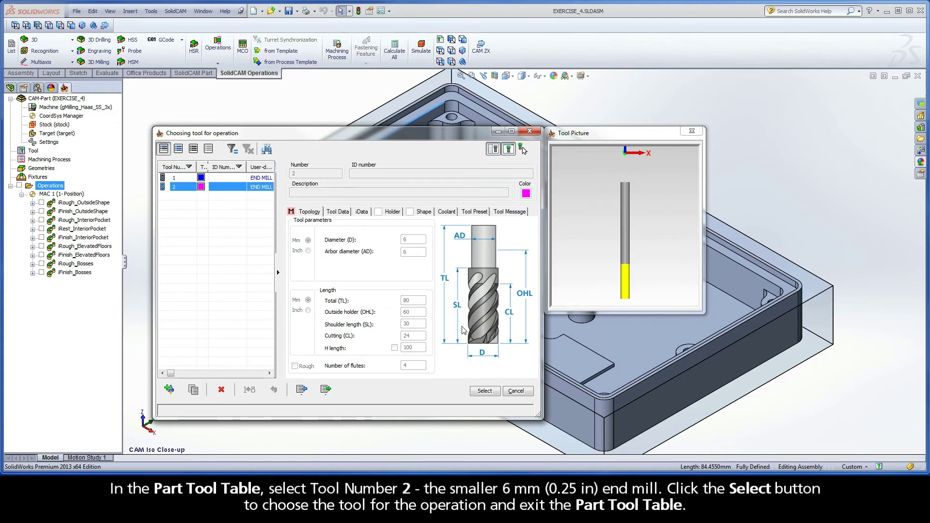
{"action": "left_click", "coordinate": [484, 391]}
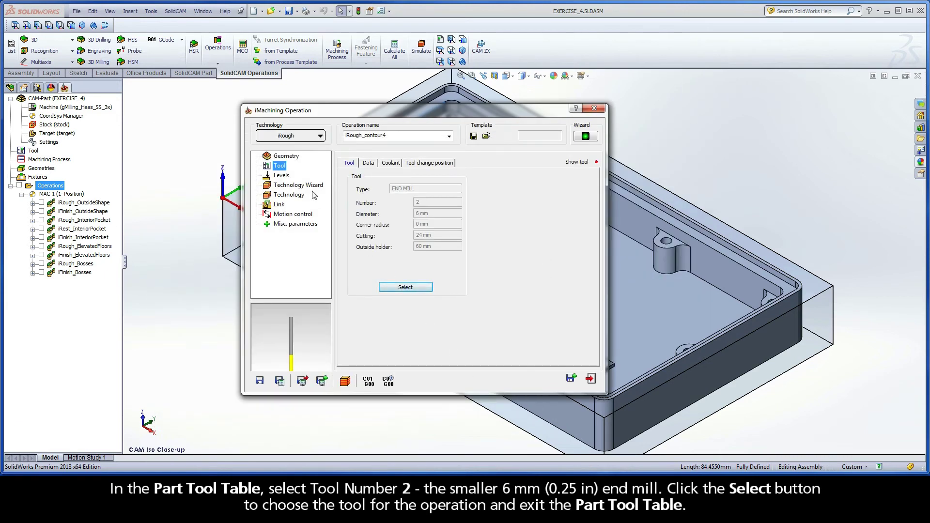
Set Upper level 0 from the part's top edge and Pocket depth 2.54 from the ledge face
{"action": "left_click", "coordinate": [282, 177]}
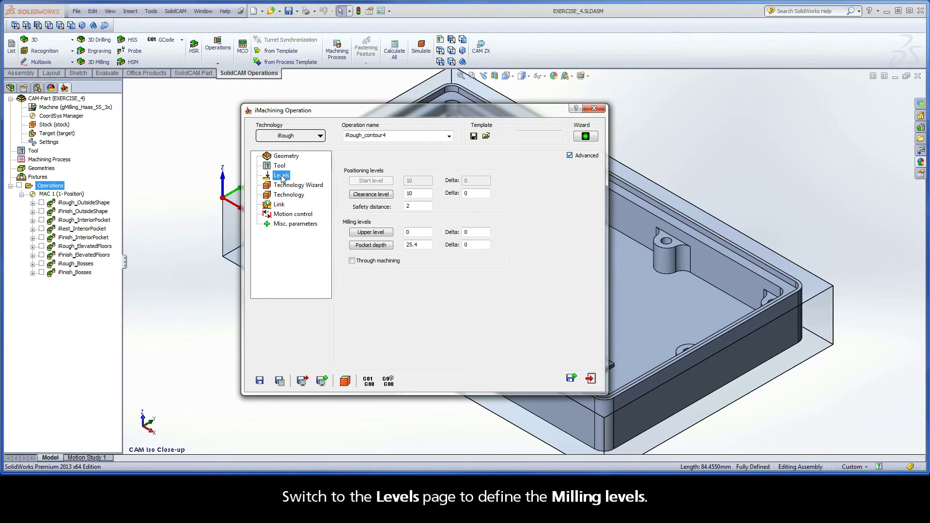
{"action": "left_click", "coordinate": [371, 234]}
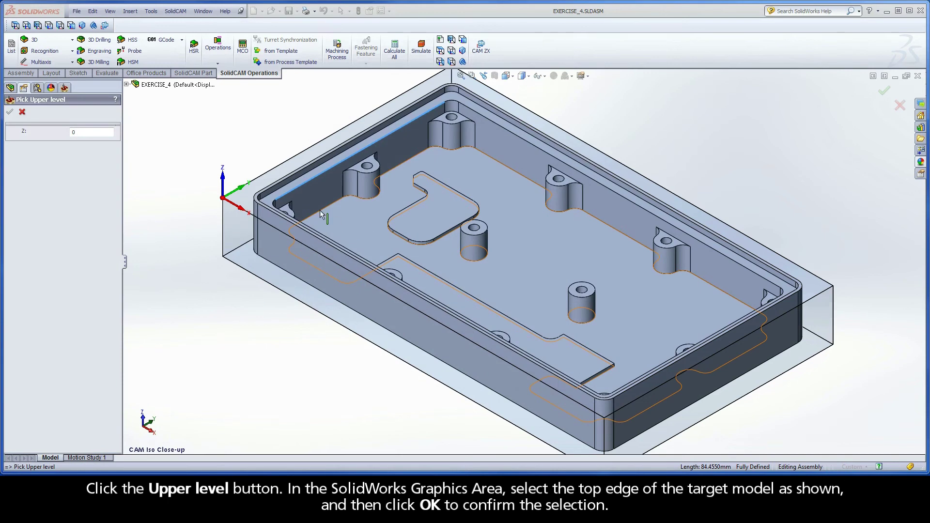
{"action": "left_click", "coordinate": [260, 196]}
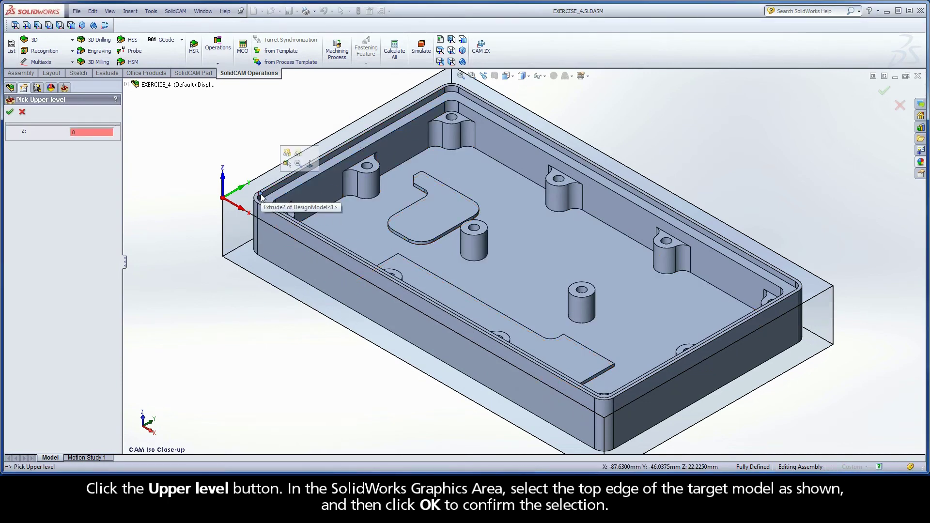
{"action": "left_click", "coordinate": [10, 114]}
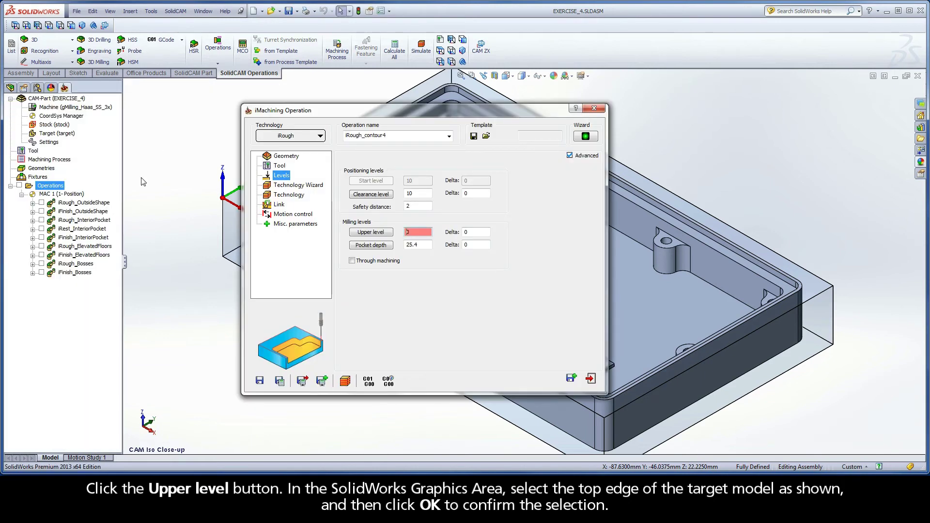
{"action": "left_click", "coordinate": [371, 245]}
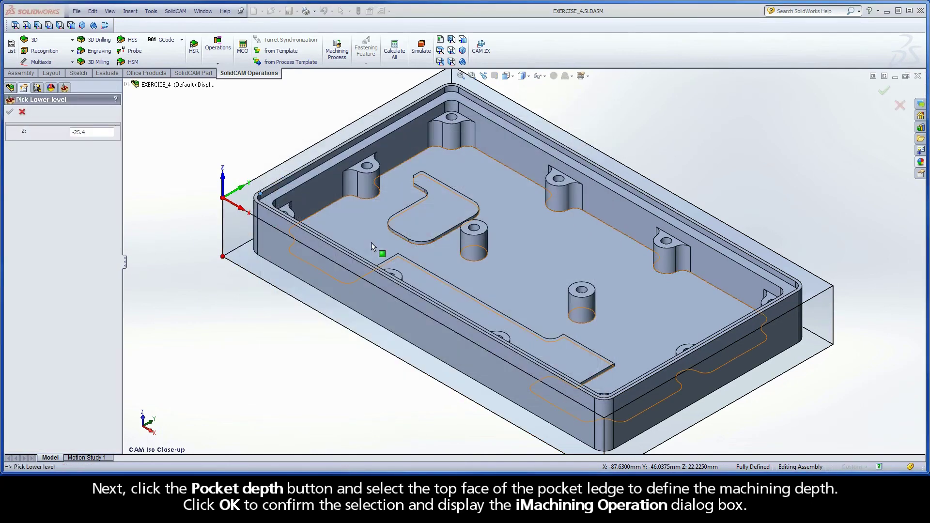
{"action": "left_click", "coordinate": [354, 152]}
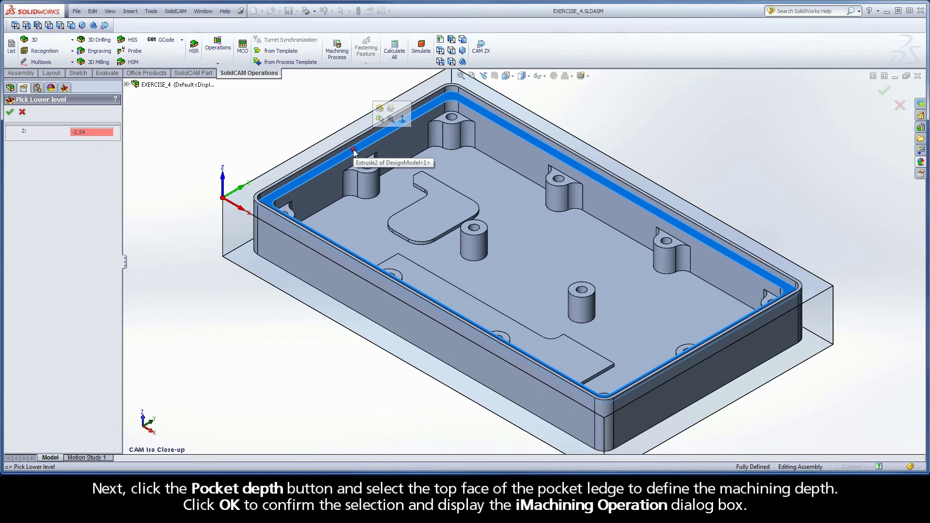
{"action": "left_click", "coordinate": [10, 112]}
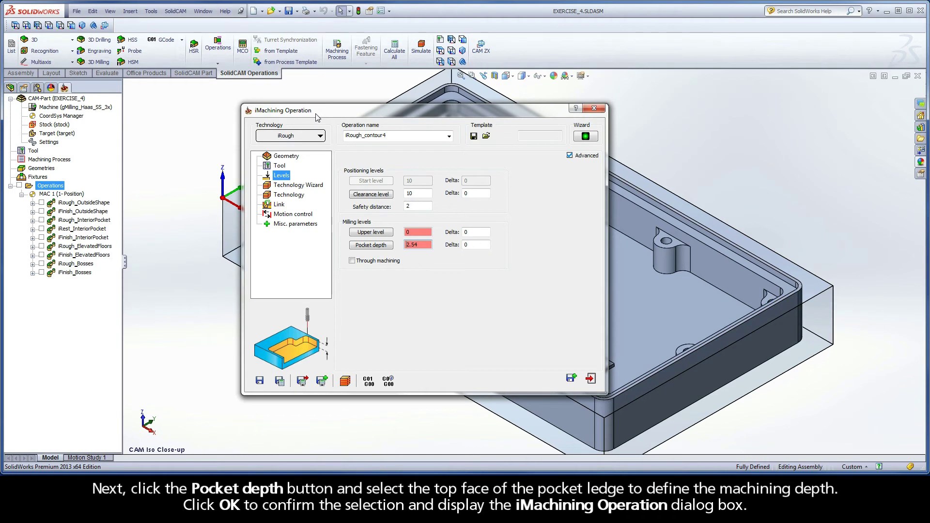
Lower the Technology Wizard's machining level from 6 to 1 to reduce vibration
{"action": "left_click", "coordinate": [295, 187]}
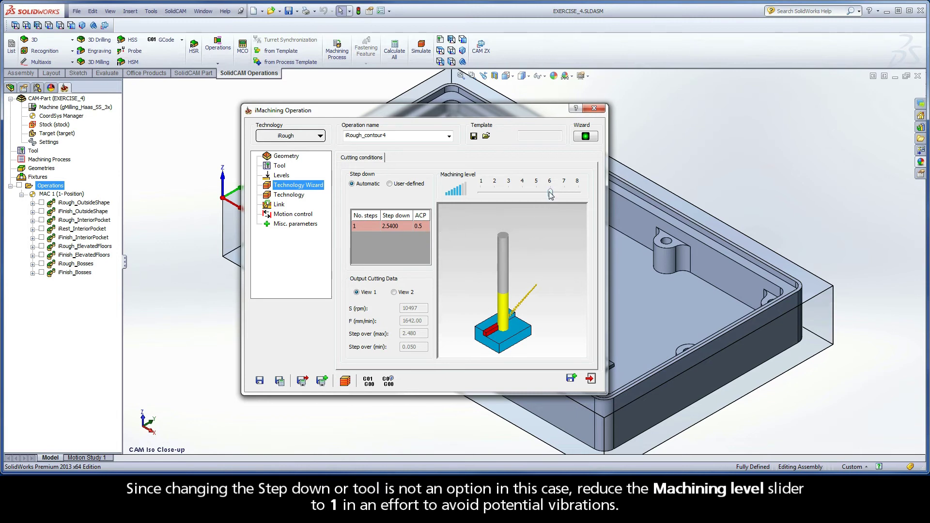
{"action": "left_click_drag", "start_coordinate": [550, 194], "coordinate": [481, 194]}
Replace 'contour4' with 'PocketLedge' in the operation name, then save and calculate
{"action": "left_click", "coordinate": [287, 196]}
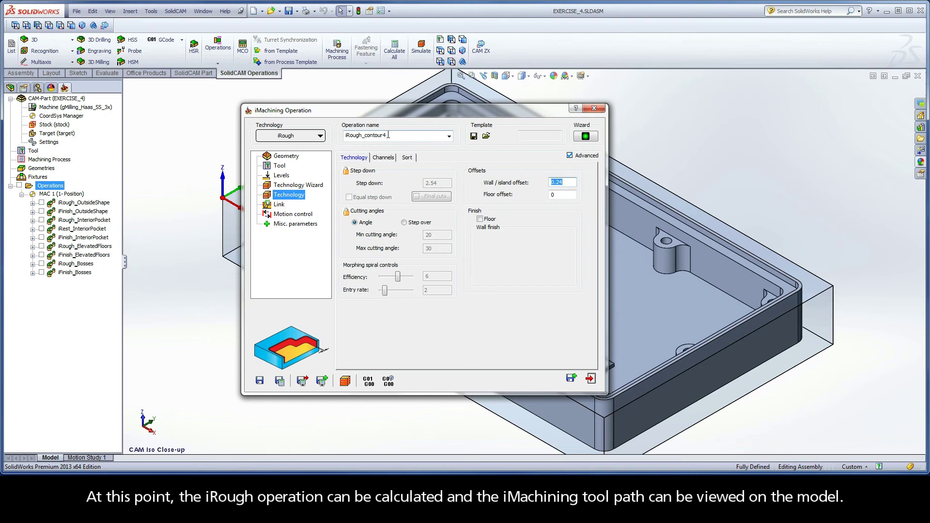
{"action": "double_click", "coordinate": [388, 135]}
{"action": "left_click_drag", "start_coordinate": [390, 136], "coordinate": [366, 135]}
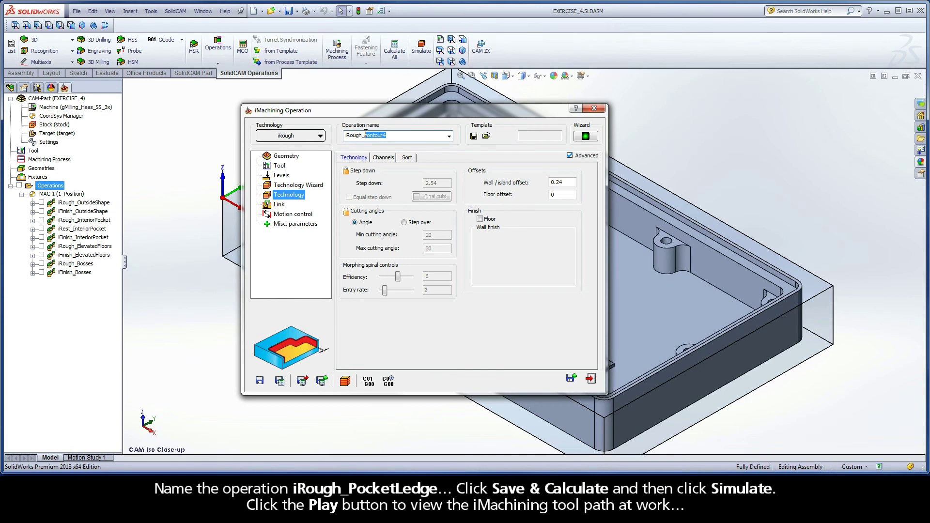
{"action": "type", "text": "PocketLedge"}
{"action": "left_click", "coordinate": [280, 381]}
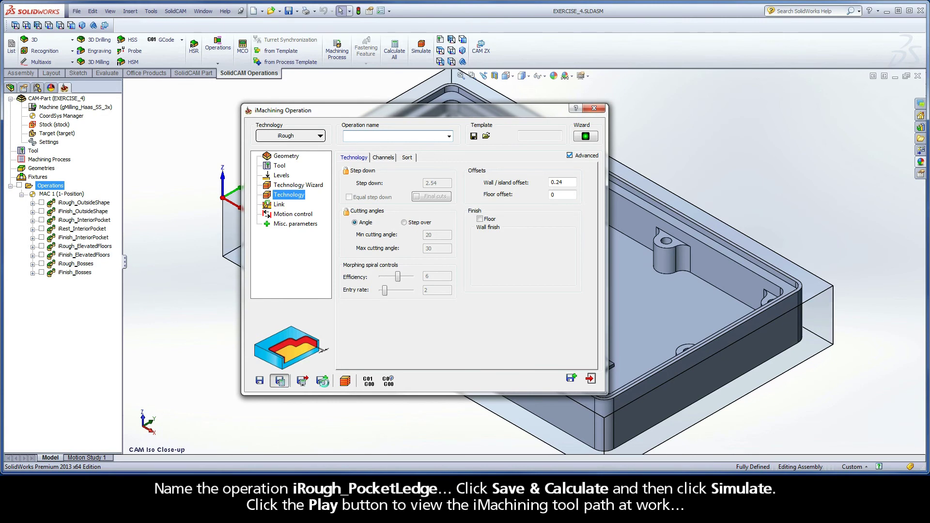
Play the iRough_PocketLedge Host CAD simulation, adjusting the simulation speed as it runs
{"action": "left_click", "coordinate": [345, 381]}
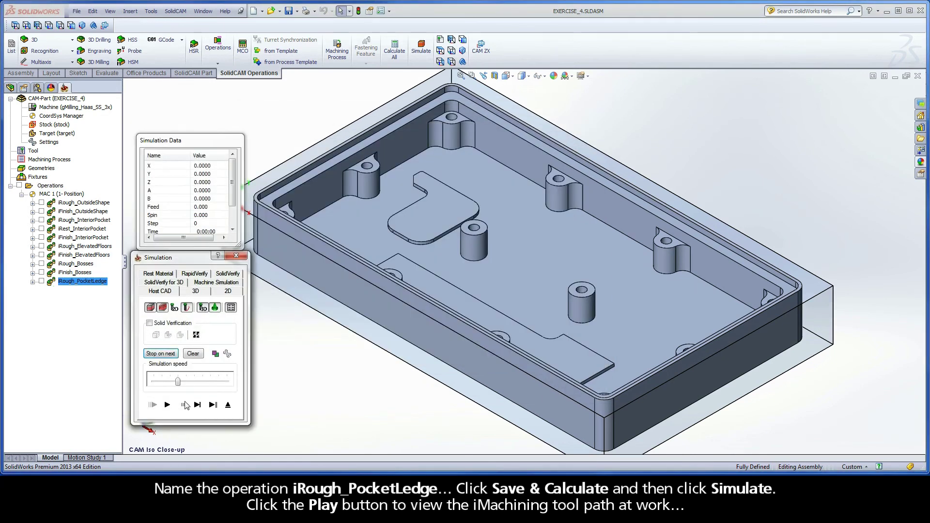
{"action": "left_click", "coordinate": [168, 405]}
{"action": "left_click_drag", "start_coordinate": [177, 381], "coordinate": [161, 382]}
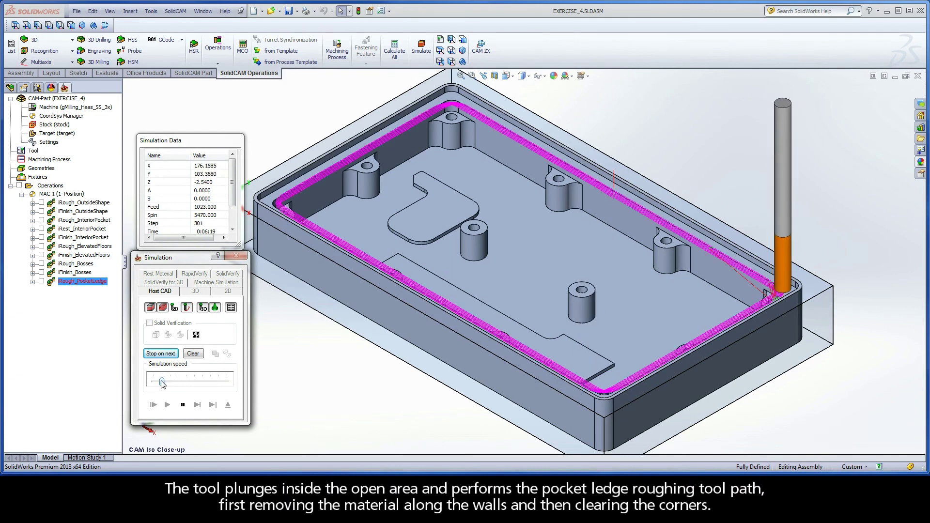
{"action": "left_click_drag", "start_coordinate": [162, 383], "coordinate": [170, 383]}
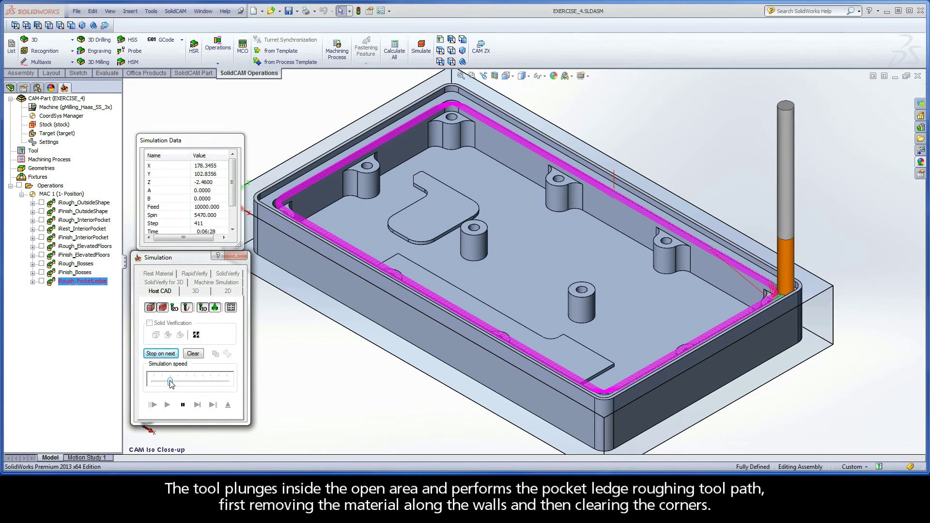
{"action": "left_click_drag", "start_coordinate": [170, 383], "coordinate": [177, 383]}
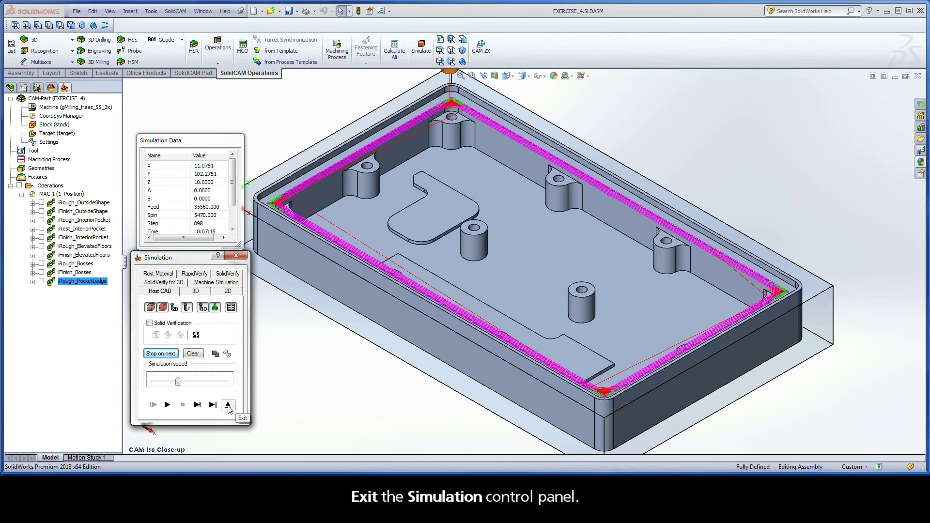
Exit simulation, Save & Copy the rough operation, and switch the copy's technology to iFinish
{"action": "left_click", "coordinate": [228, 405]}
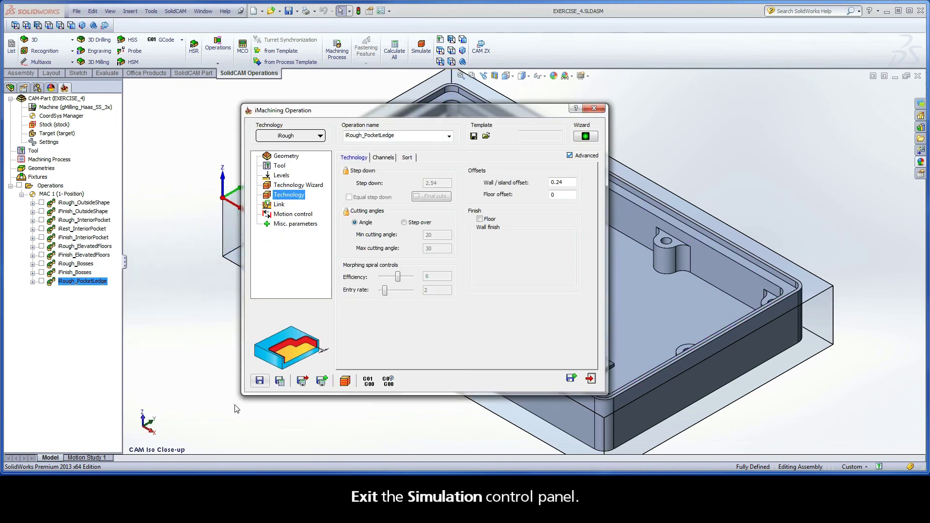
{"action": "left_click", "coordinate": [572, 378]}
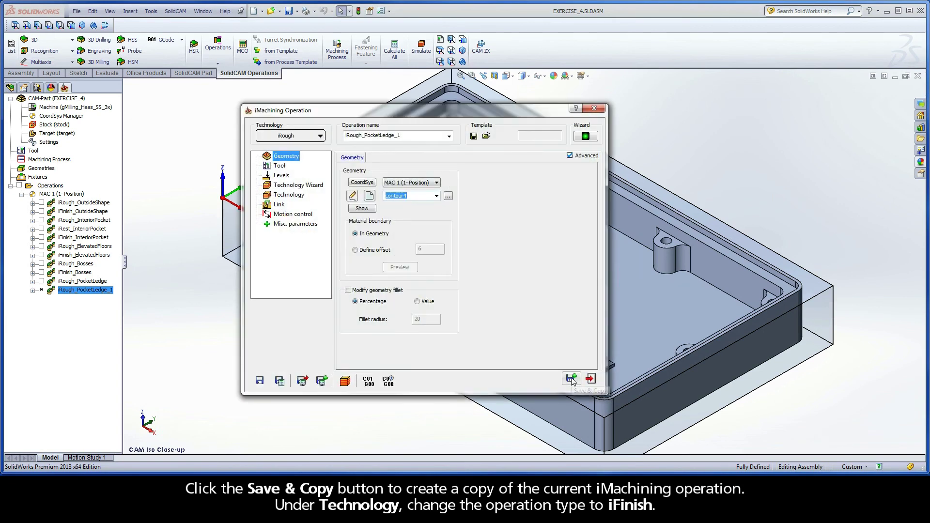
{"action": "left_click", "coordinate": [321, 138]}
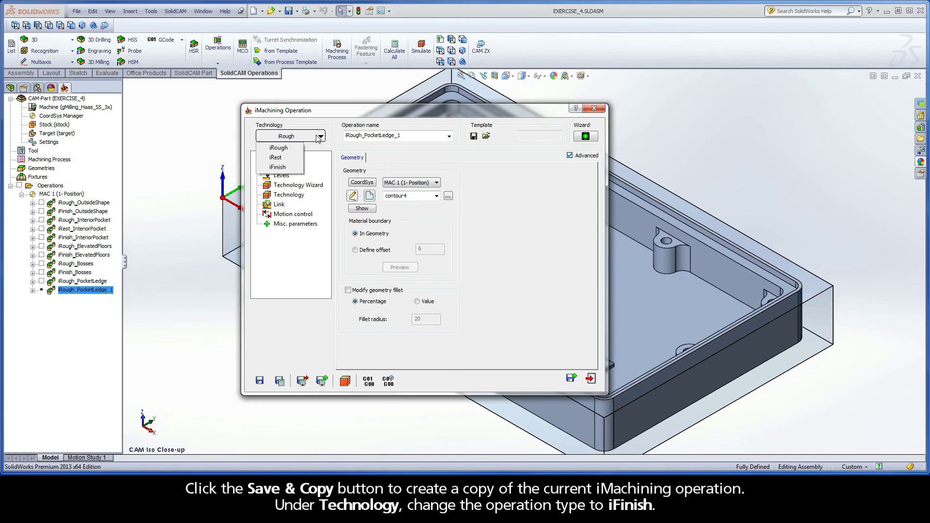
{"action": "left_click", "coordinate": [288, 168]}
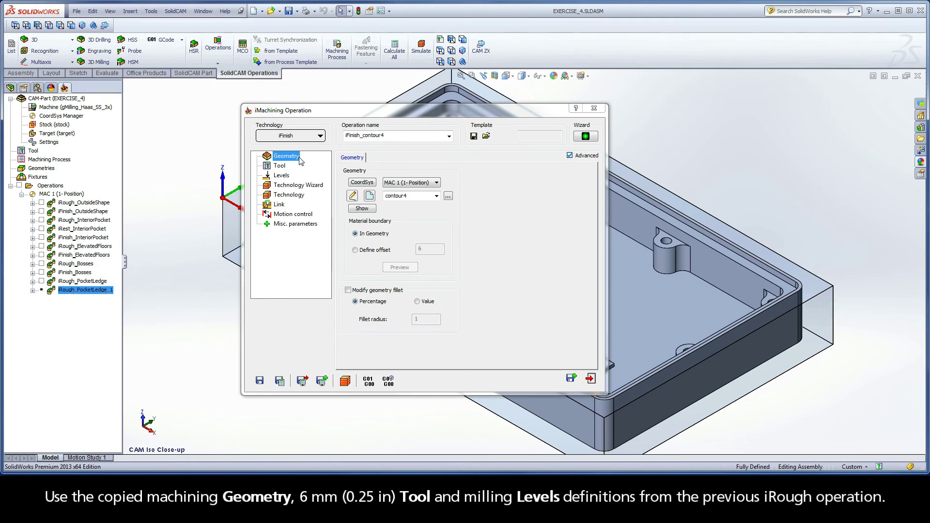
Review the copied 6 mm tool, milling levels, cutting conditions and the 0 wall/floor offsets
{"action": "left_click", "coordinate": [281, 166]}
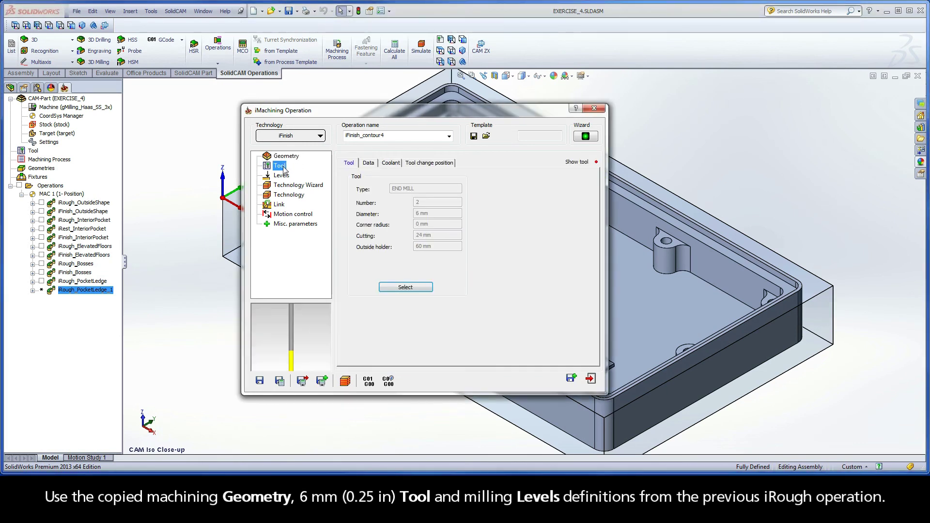
{"action": "left_click", "coordinate": [283, 176]}
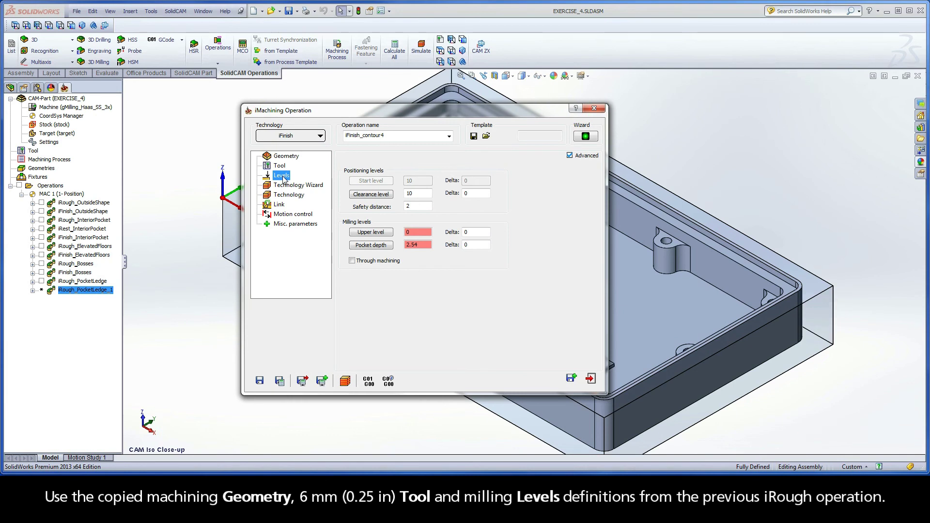
{"action": "left_click", "coordinate": [296, 186]}
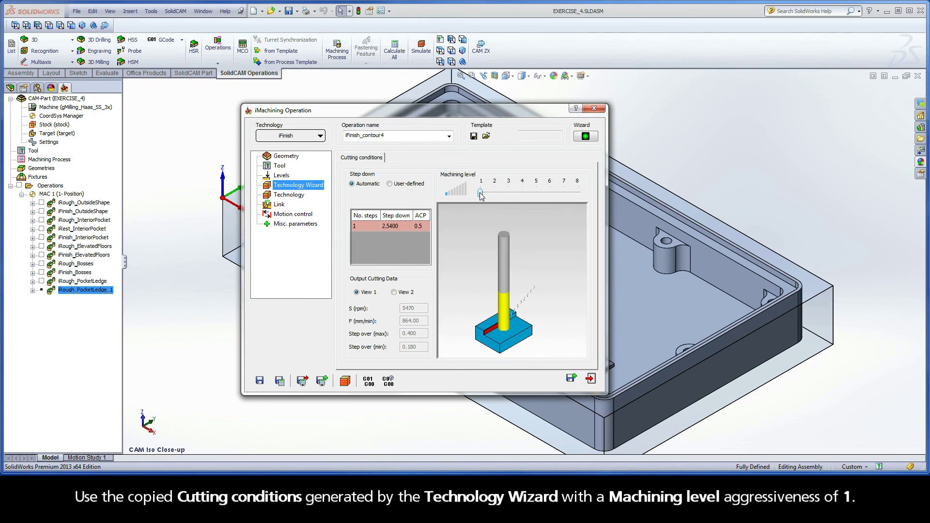
{"action": "left_click", "coordinate": [289, 195]}
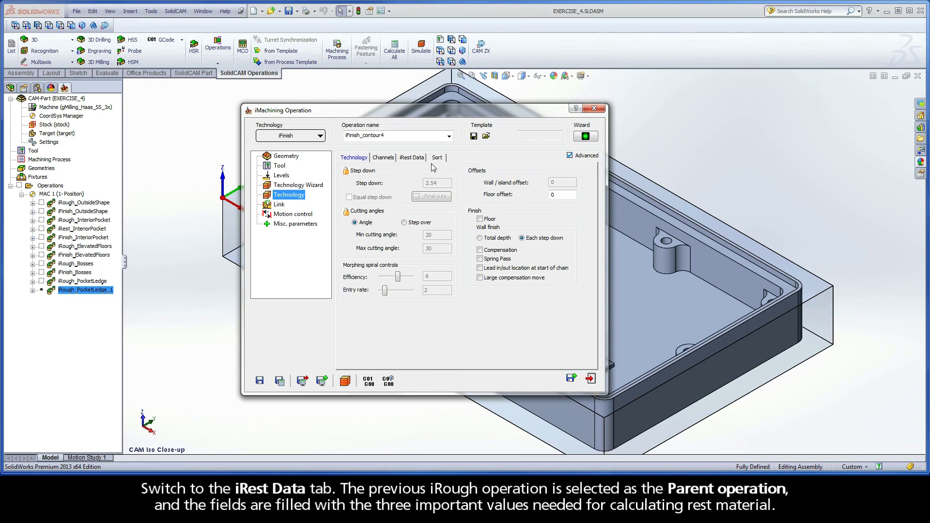
Confirm iRough_PocketLedge as rest-material parent, rename the operation iFinish_PocketLedge, and calculate it
{"action": "left_click", "coordinate": [412, 160]}
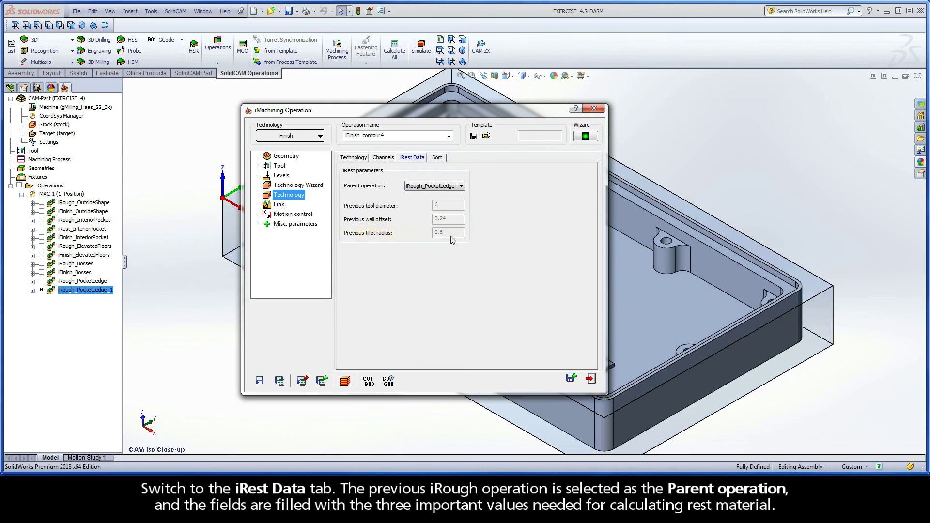
{"action": "left_click", "coordinate": [389, 136]}
{"action": "left_click", "coordinate": [393, 136]}
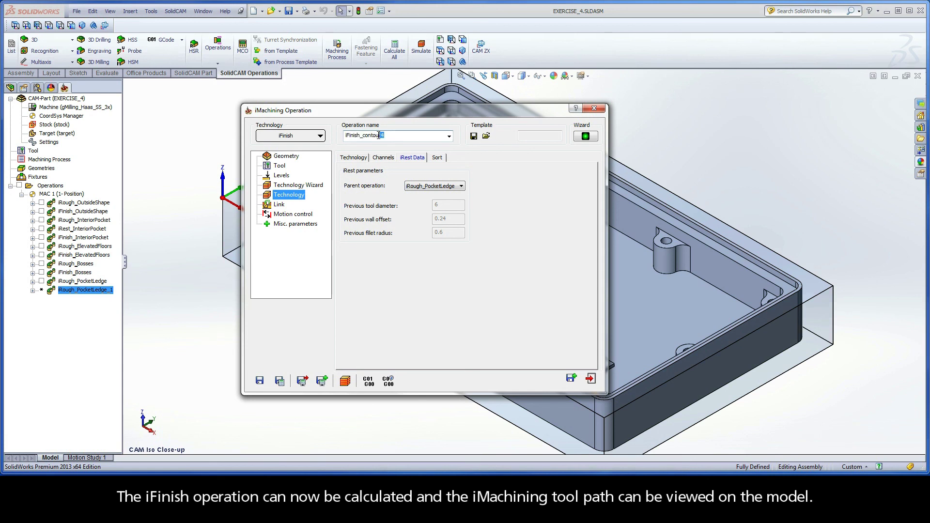
{"action": "left_click_drag", "start_coordinate": [379, 136], "coordinate": [367, 135]}
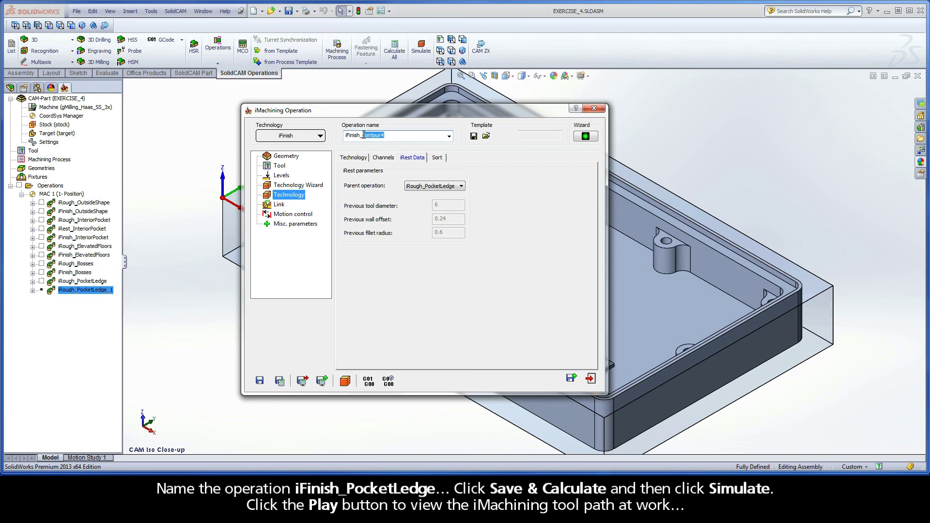
{"action": "type", "text": "PocketLedge"}
{"action": "left_click", "coordinate": [280, 381]}
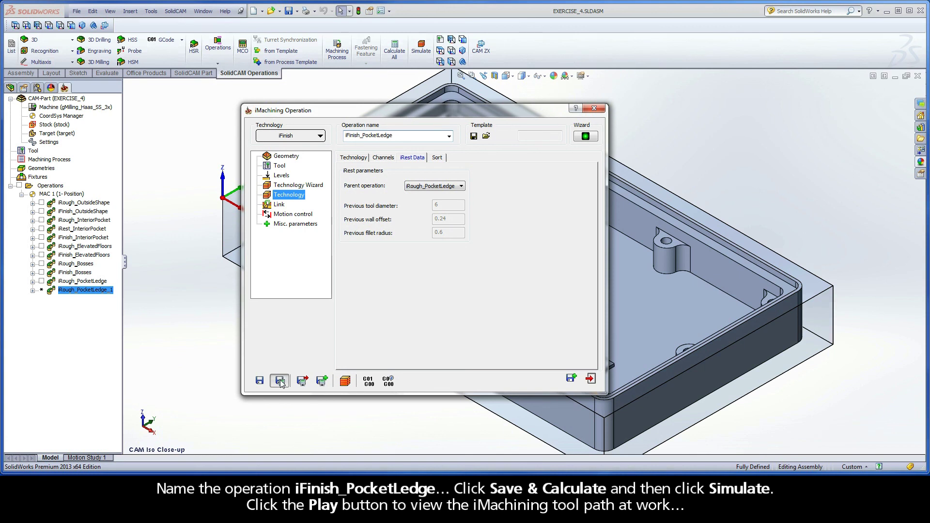
Play the iFinish_PocketLedge toolpath simulation, tuning playback speed as it clears corners then walls
{"action": "left_click", "coordinate": [345, 383]}
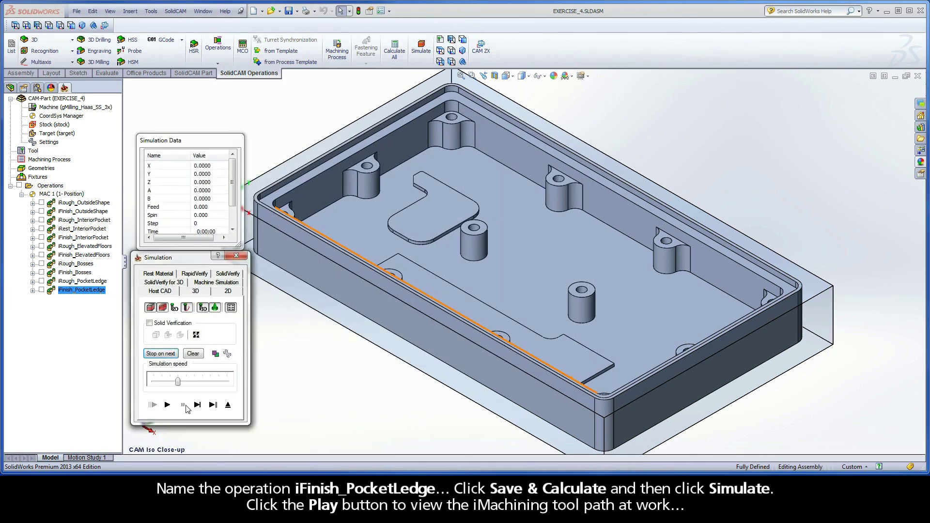
{"action": "left_click", "coordinate": [167, 404]}
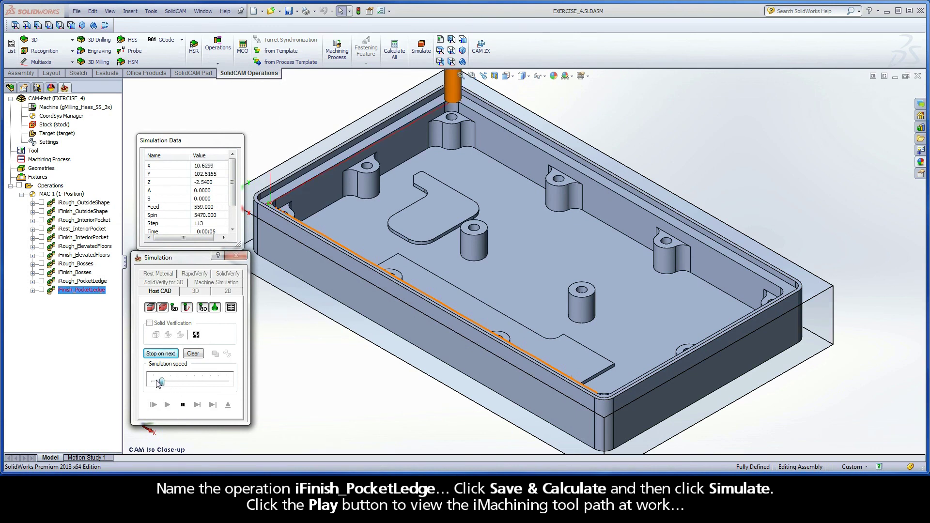
{"action": "left_click_drag", "start_coordinate": [179, 384], "coordinate": [155, 383]}
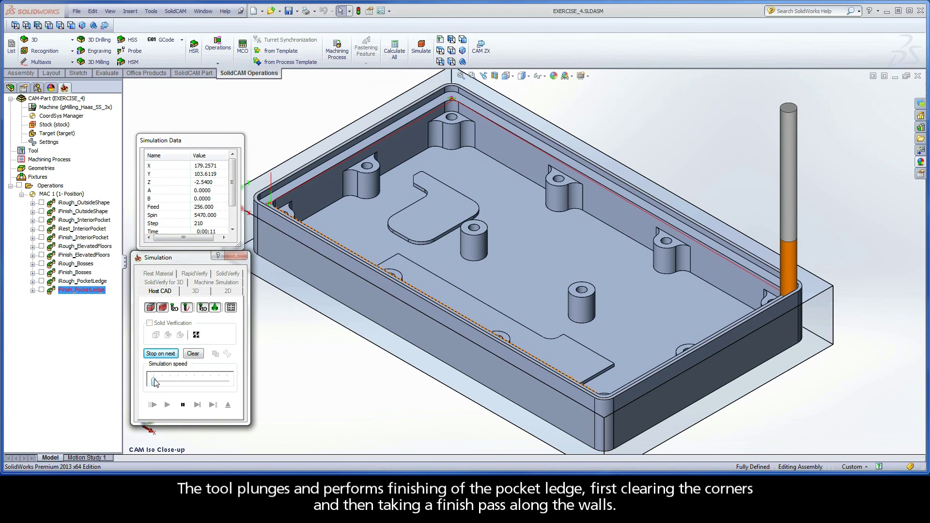
{"action": "left_click_drag", "start_coordinate": [155, 382], "coordinate": [163, 382]}
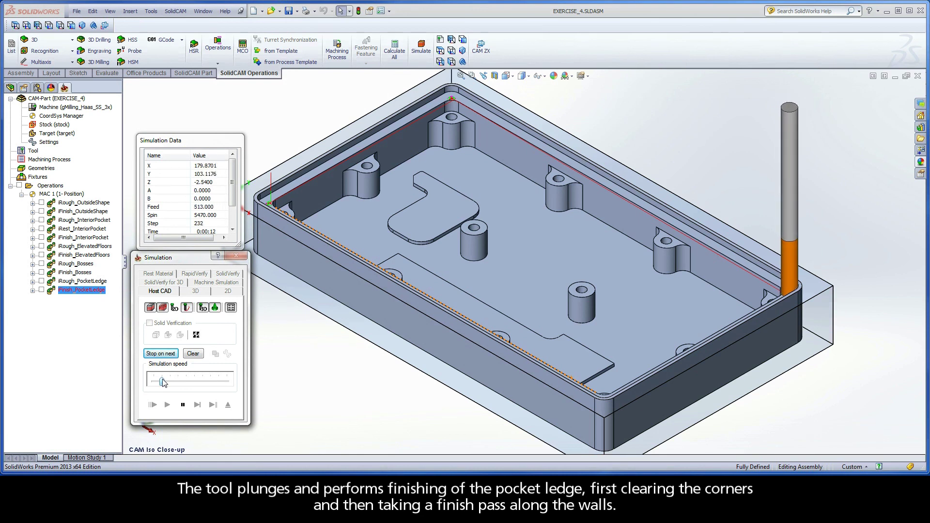
{"action": "left_click_drag", "start_coordinate": [163, 383], "coordinate": [177, 383]}
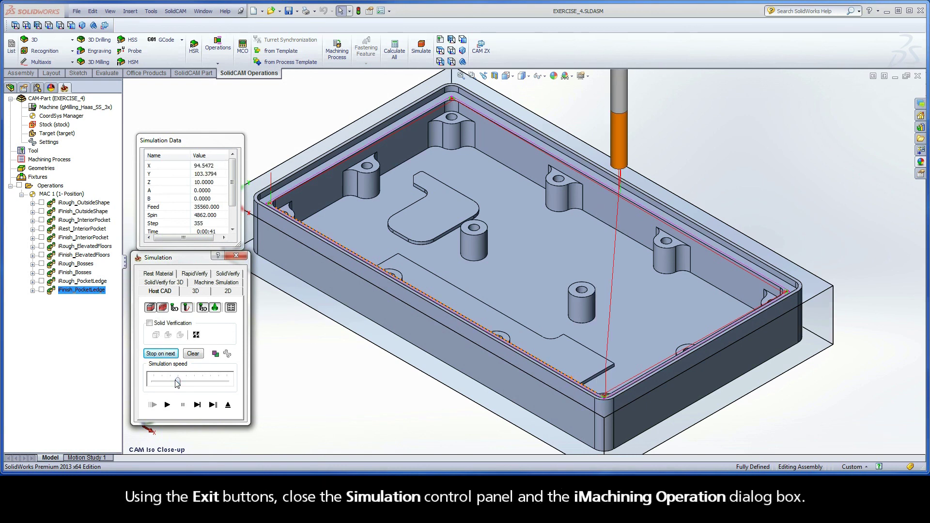
Exit the simulation and the iMachining Operation dialog to return to the part
{"action": "left_click", "coordinate": [228, 405]}
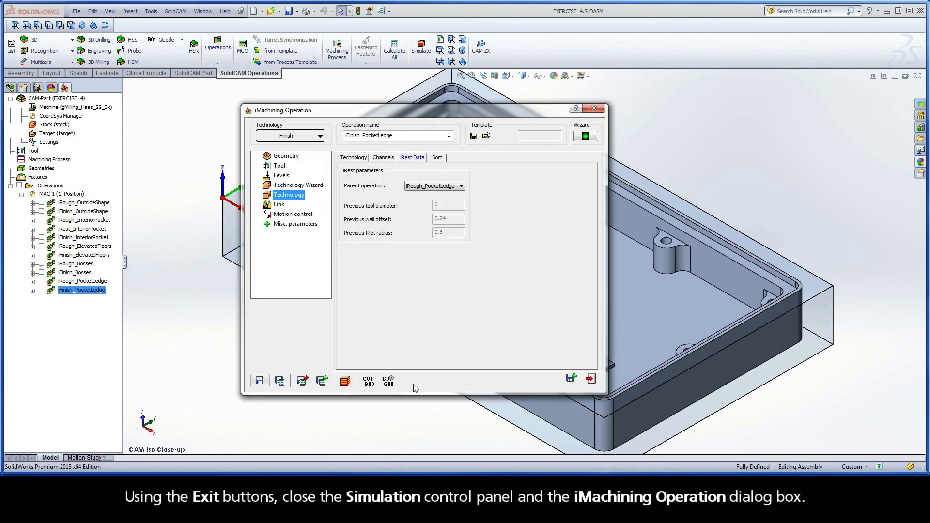
{"action": "left_click", "coordinate": [590, 380]}
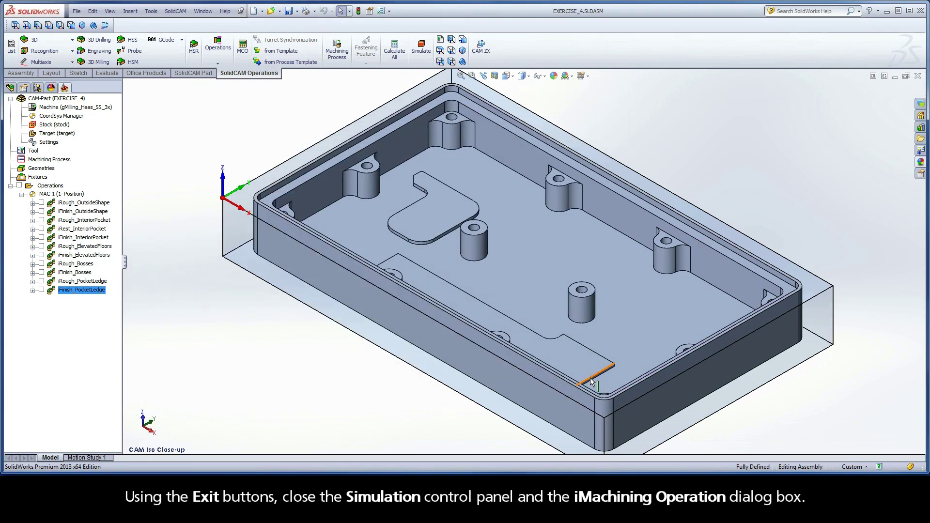